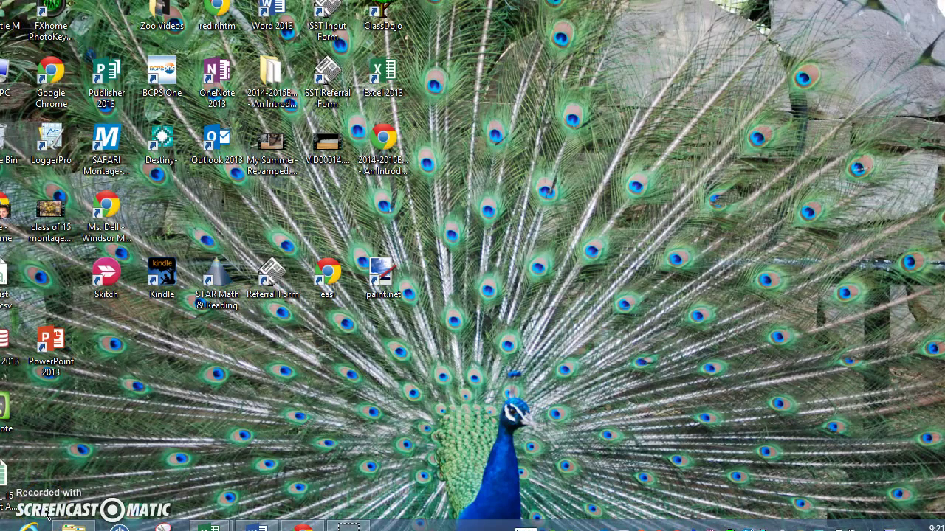
# Step: Open Internet Explorer from the desktop and maximize its window
pyautogui.click(80, 480)
pyautogui.click(94, 493)
pyautogui.click(85, 412)
pyautogui.click(127, 413)
pyautogui.click(303, 527)
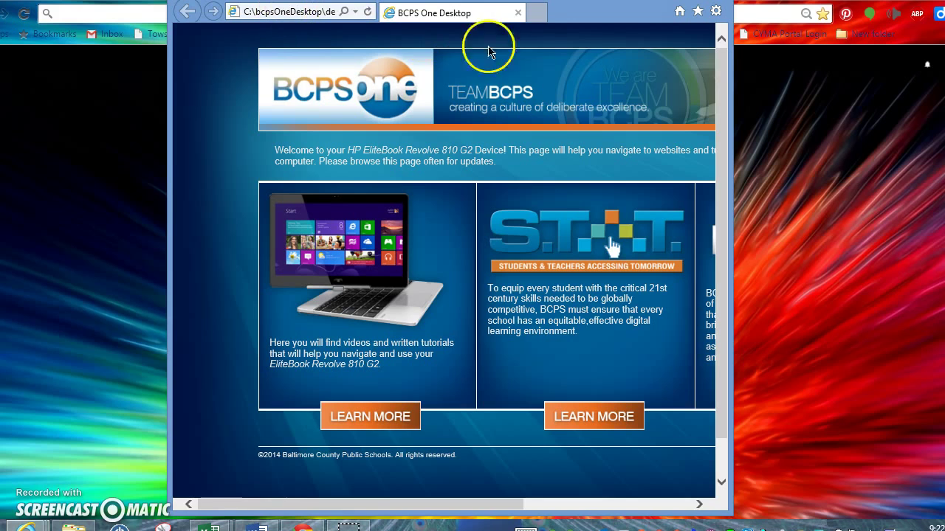
pyautogui.press('super+Up')
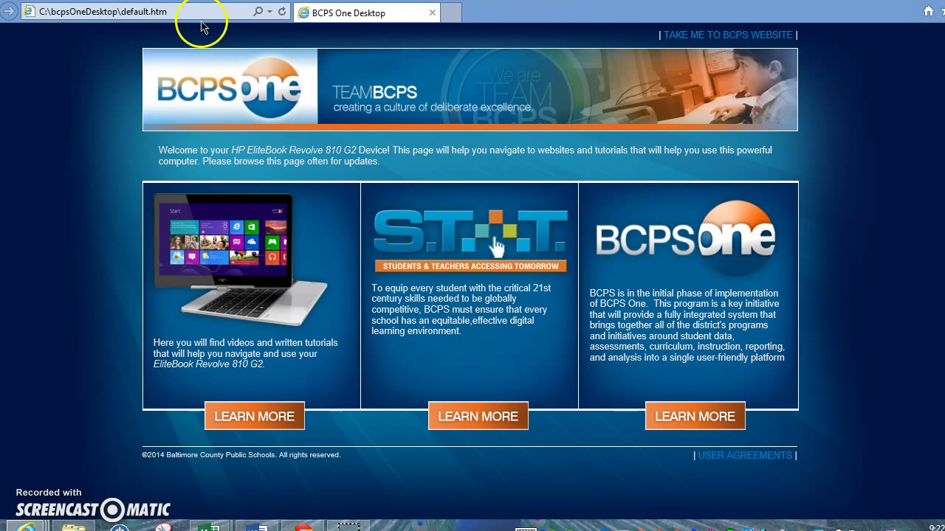
# Step: Go to the school system website at bcps.org
pyautogui.click(178, 12)
pyautogui.write('bco')
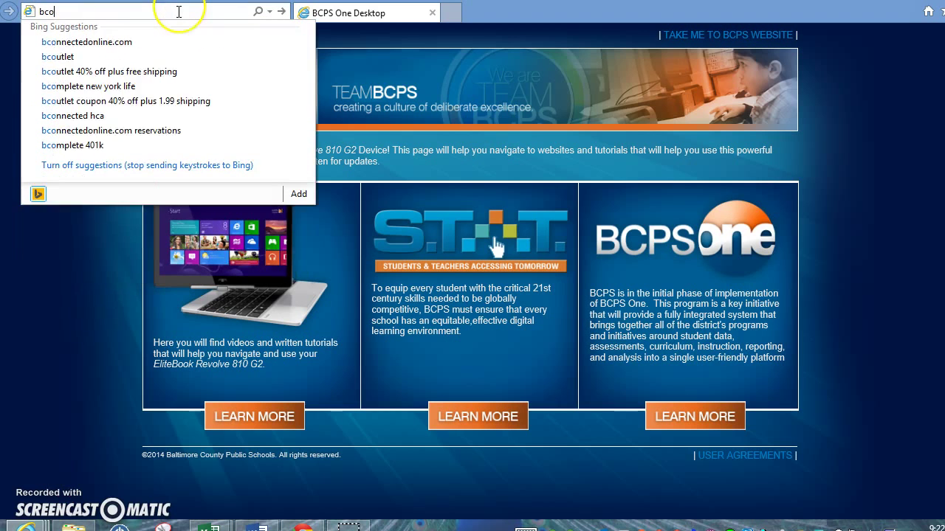
pyautogui.press('BackSpace')
pyautogui.write('ps.org')
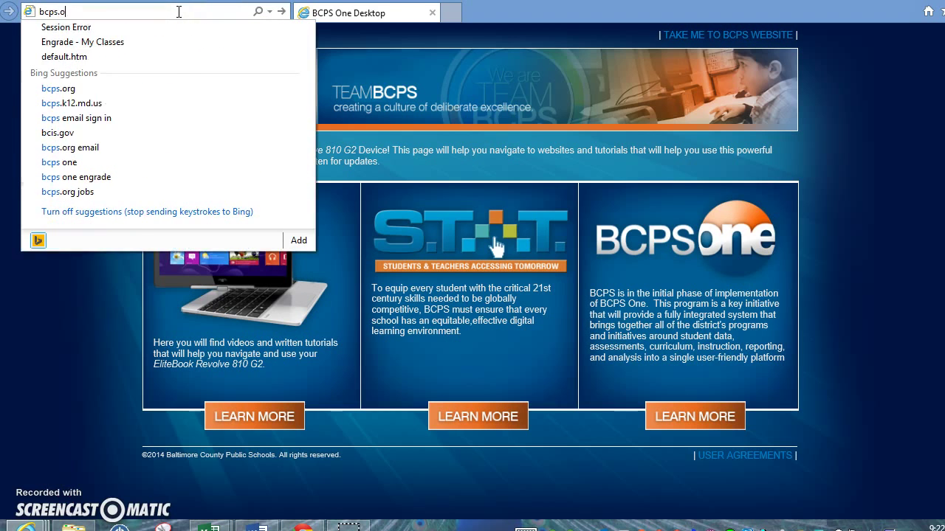
pyautogui.press('Return')
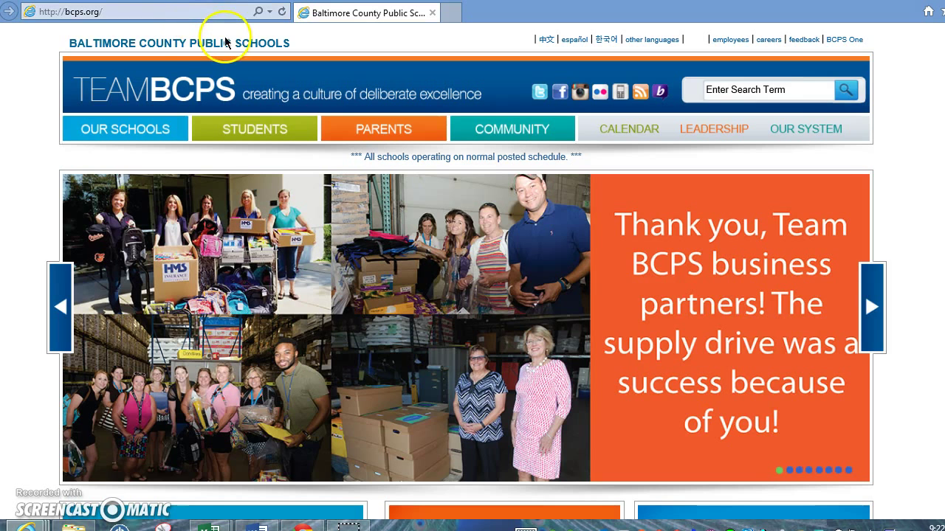
# Step: Open the BCPS One page from the site's student resources and go to its login form
pyautogui.moveTo(251, 133)
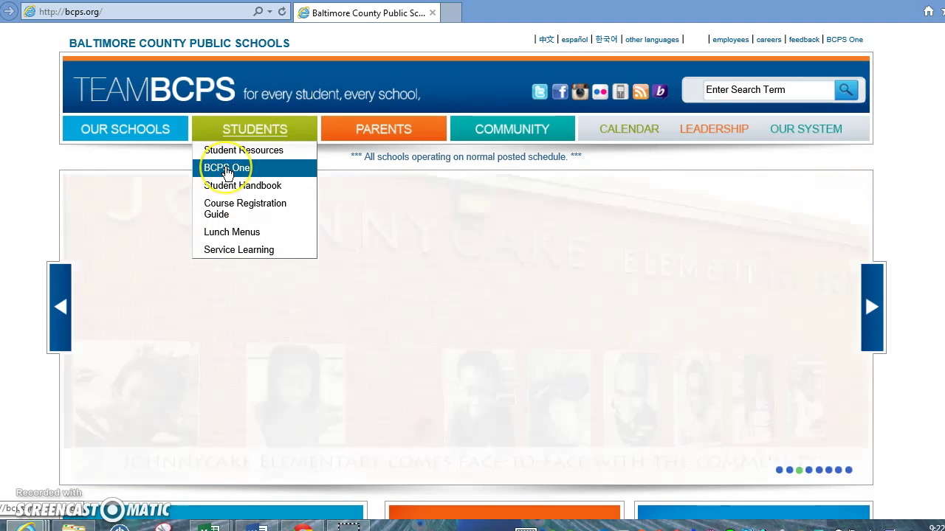
pyautogui.click(227, 169)
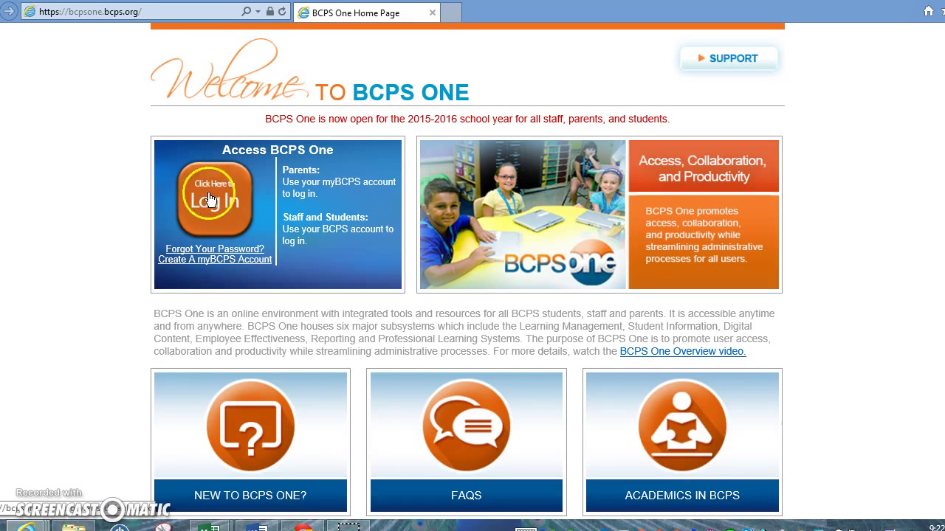
pyautogui.click(227, 210)
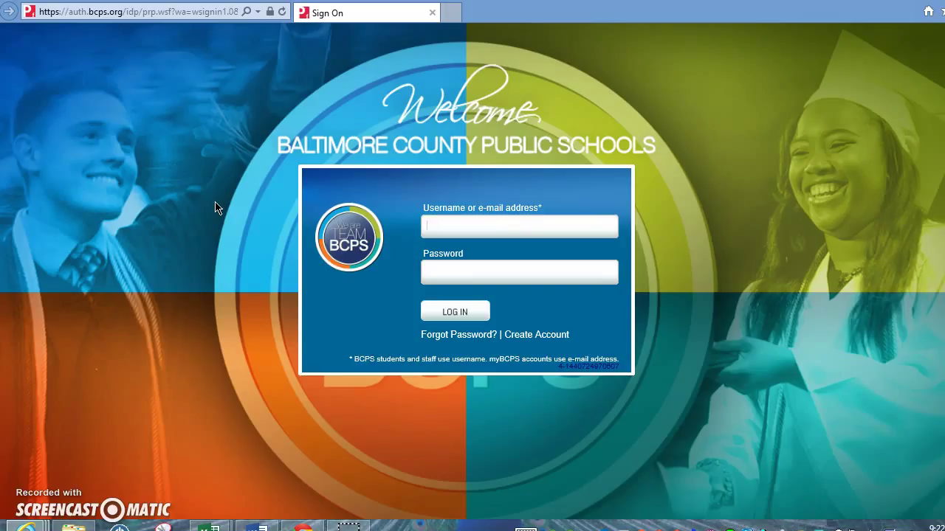
# Step: Sign in with the account username and password, and open Learning Management
pyautogui.write('kd***')
pyautogui.press('Return')
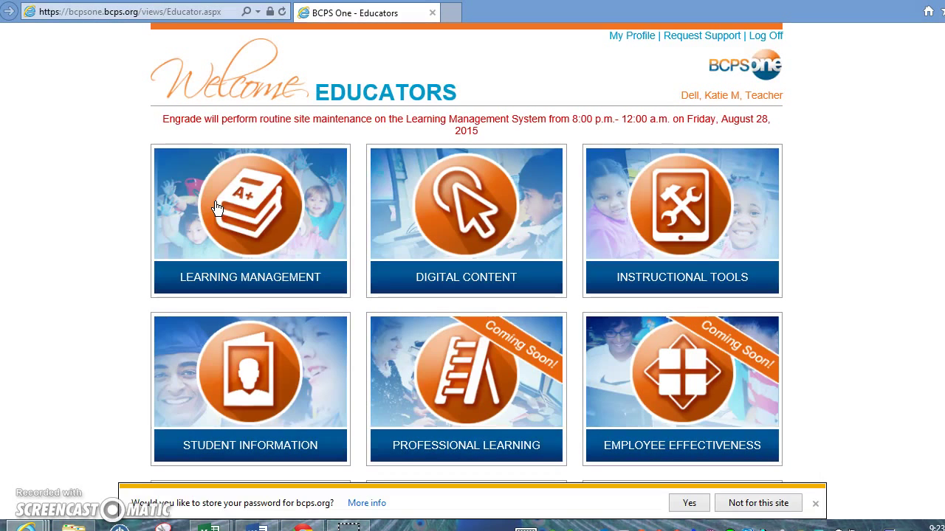
pyautogui.click(246, 200)
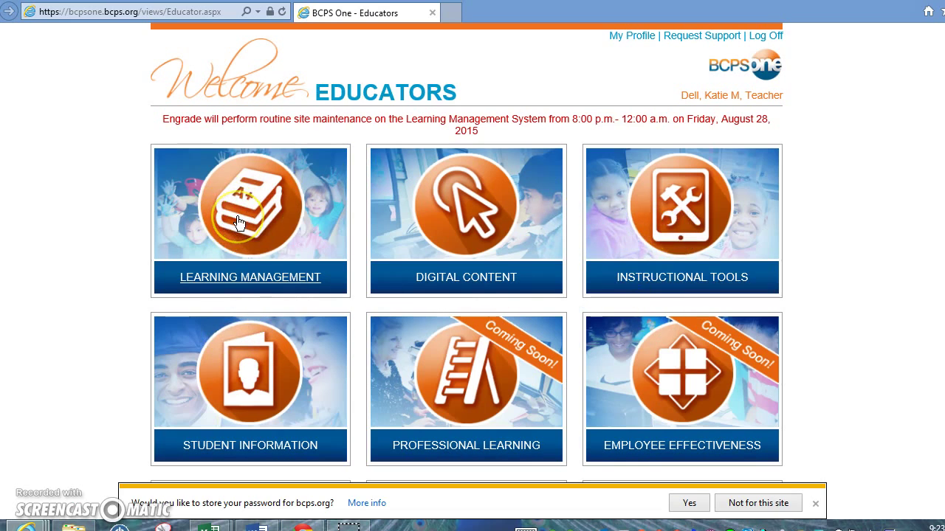
pyautogui.click(254, 274)
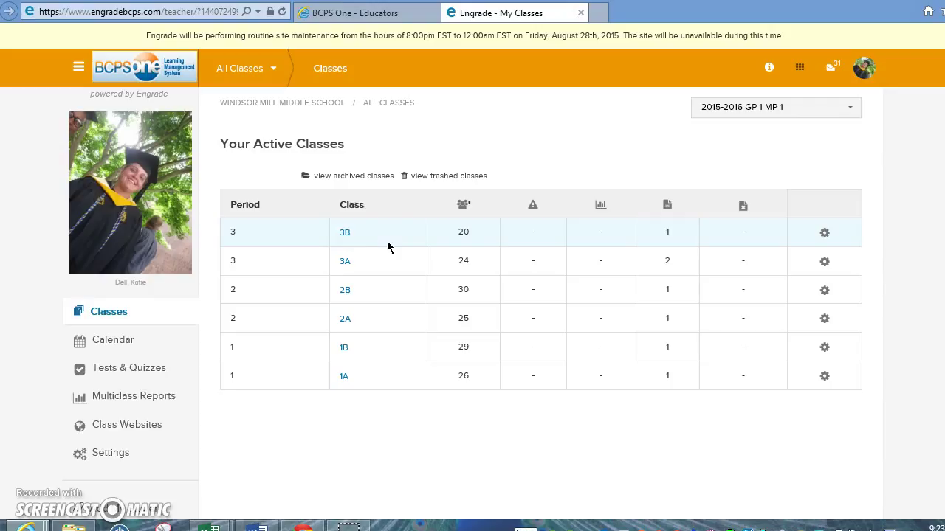
# Step: Open class 1B from the active classes and display its gradebook
pyautogui.click(355, 244)
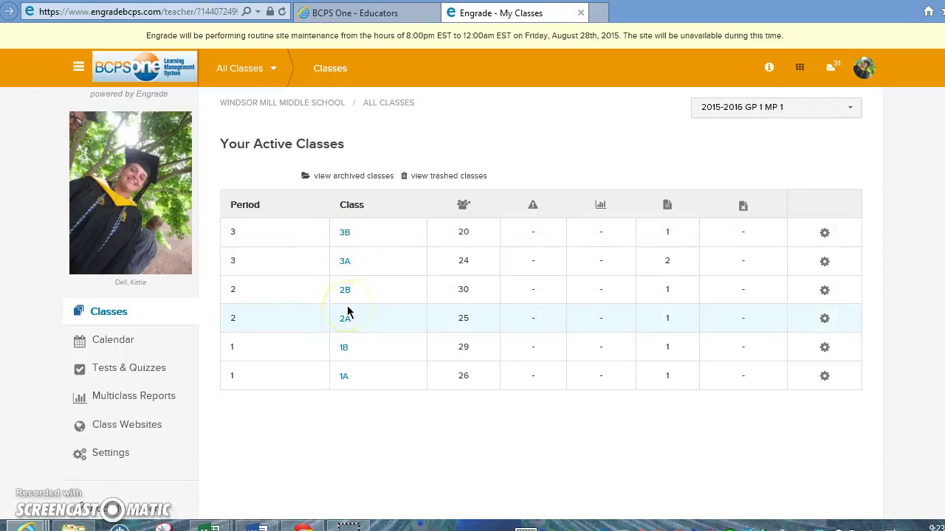
pyautogui.click(376, 269)
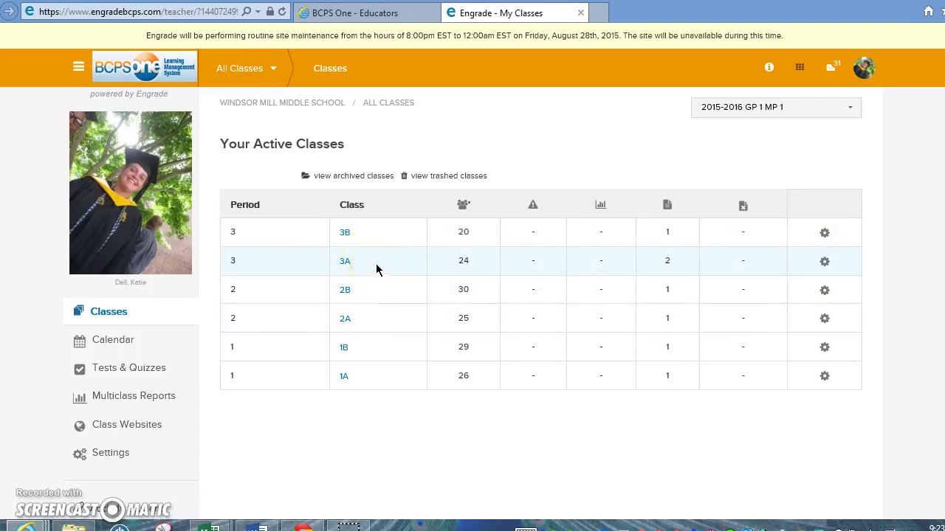
pyautogui.click(344, 353)
pyautogui.click(164, 322)
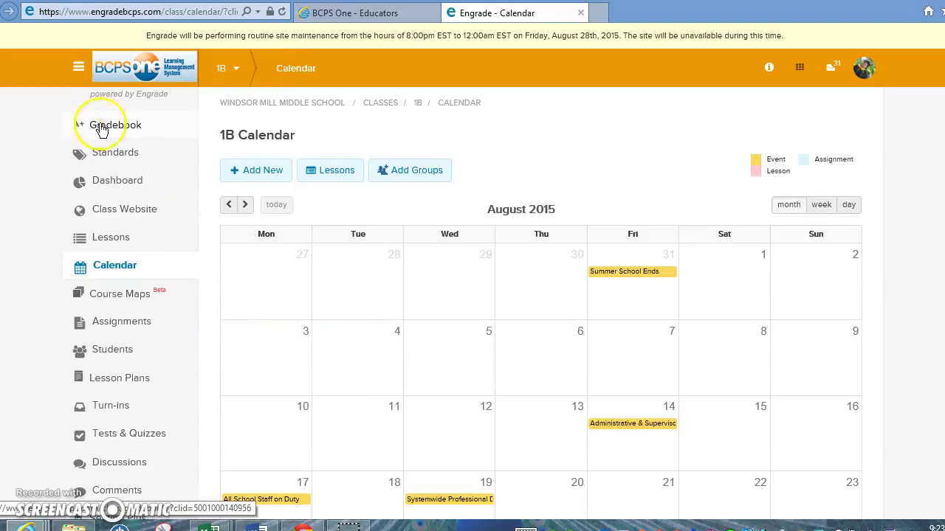
pyautogui.click(107, 128)
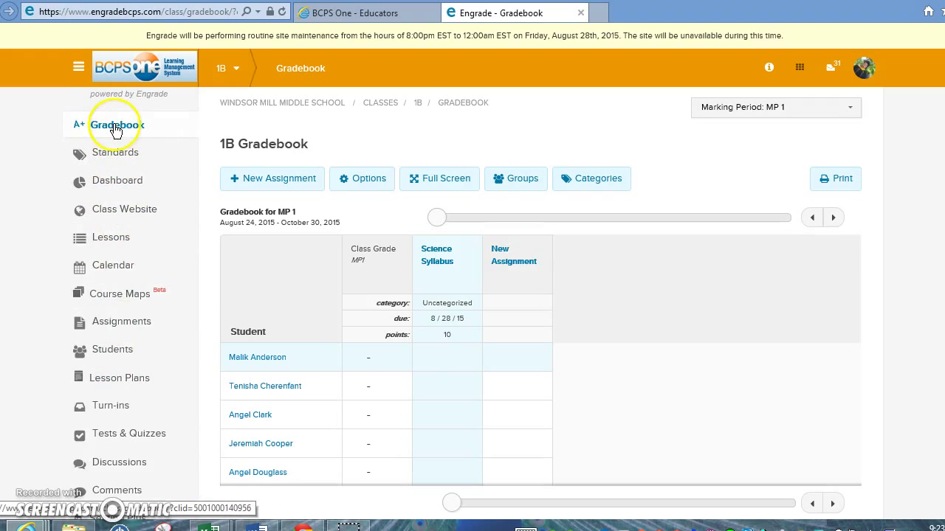
# Step: Go to the lessons of class 1B and open the Instructions activity for Thursday, Aug 27
pyautogui.click(110, 240)
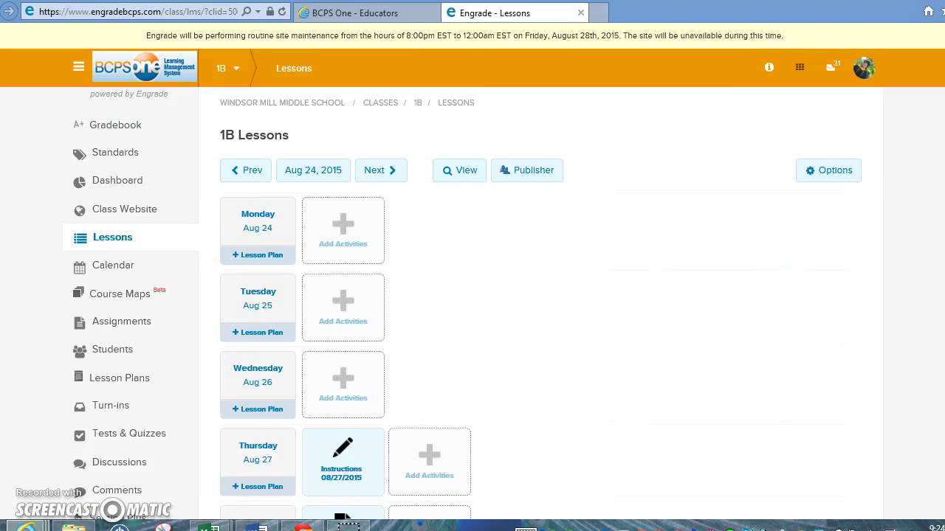
pyautogui.scroll(-3, 731, 310)
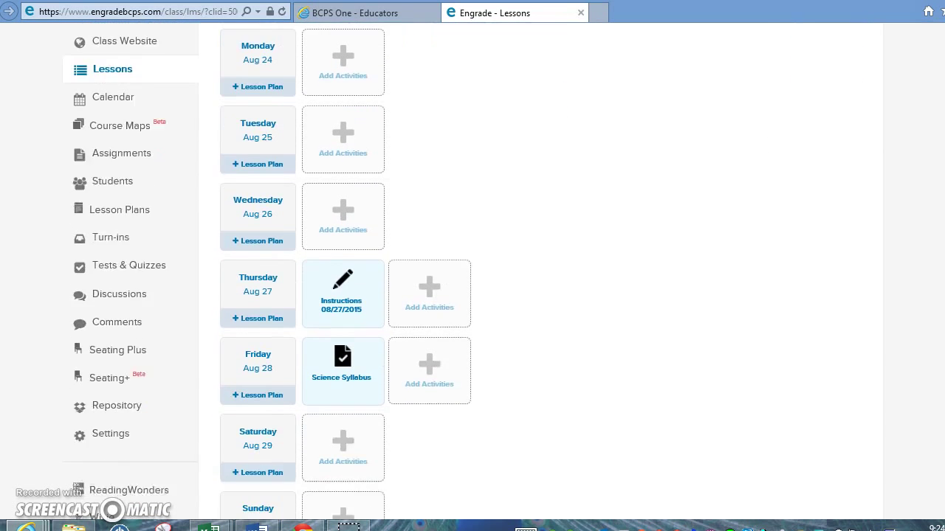
pyautogui.moveTo(313, 292)
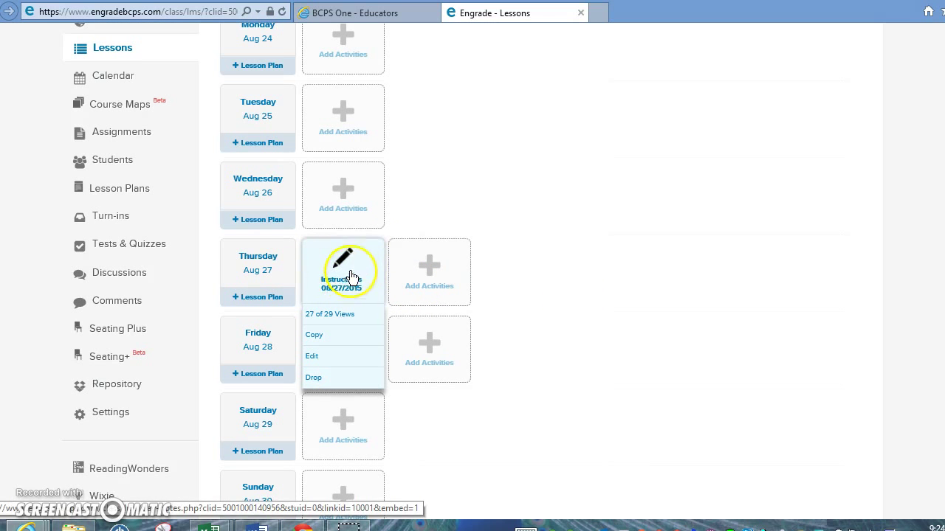
pyautogui.moveTo(382, 269)
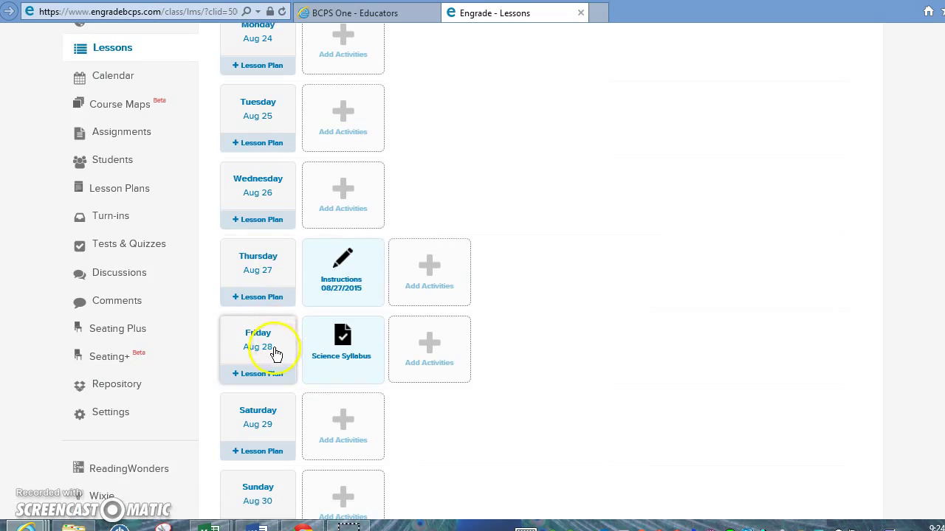
pyautogui.moveTo(350, 347)
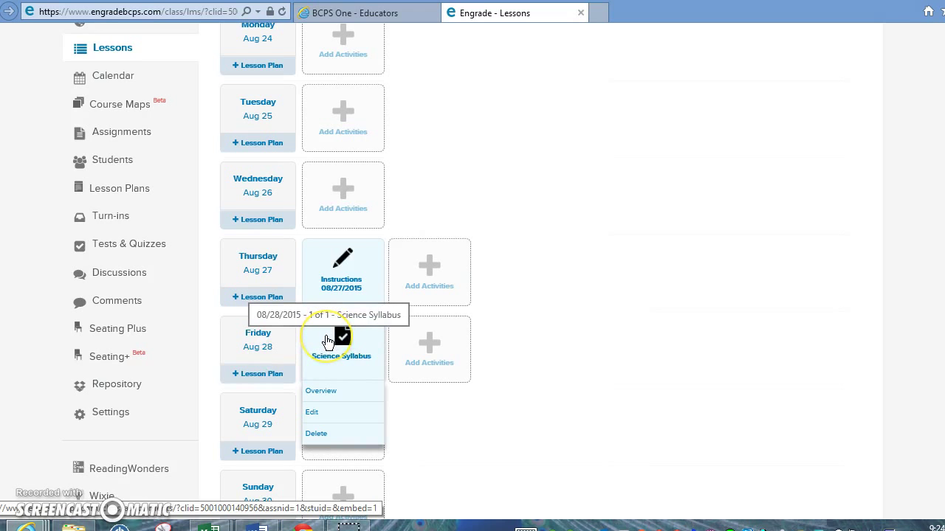
pyautogui.click(337, 348)
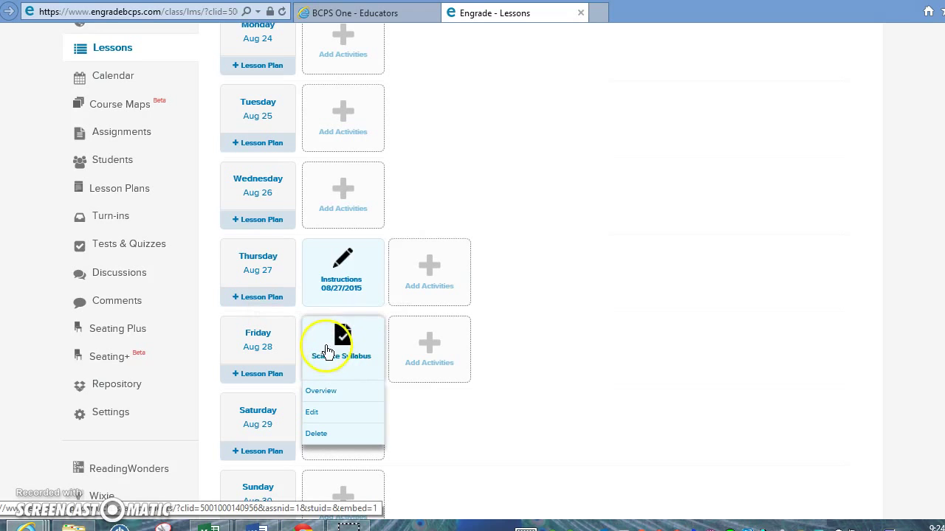
pyautogui.click(336, 287)
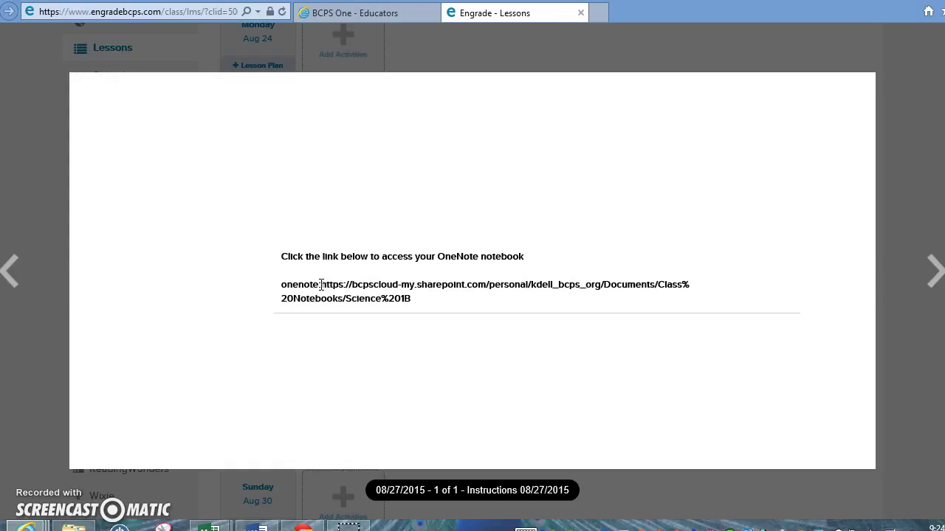
# Step: Copy the notebook's web address without the "onenote:" prefix and load it in a new browser tab
pyautogui.click(321, 285)
pyautogui.moveTo(321, 285); pyautogui.dragTo(415, 306)
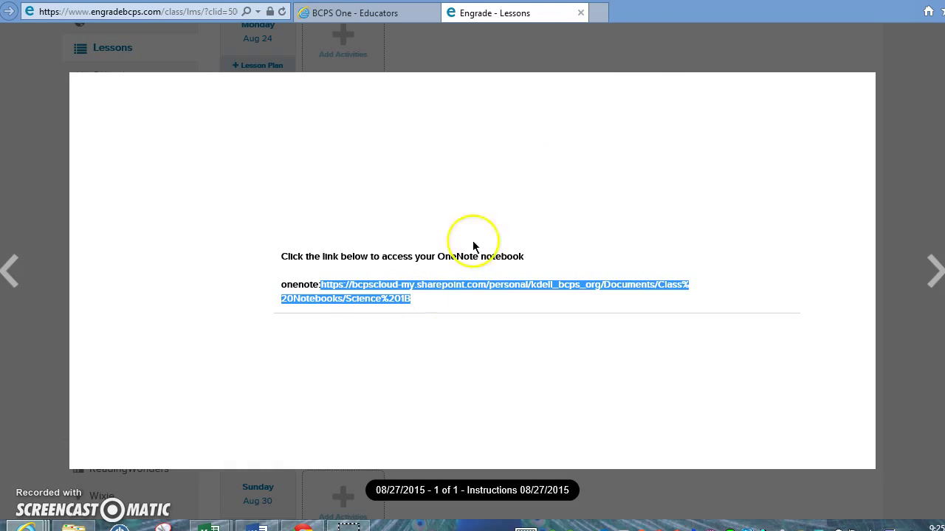
pyautogui.click(598, 15)
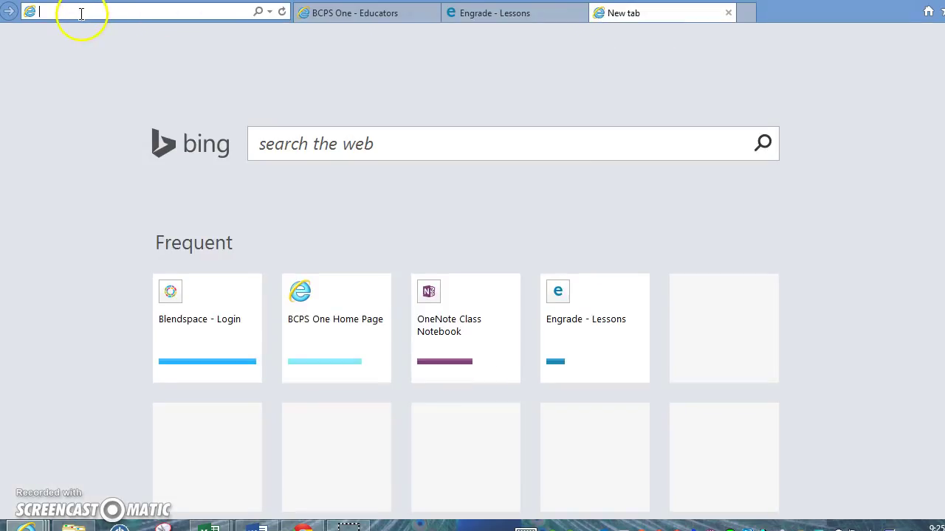
pyautogui.click(337, 143)
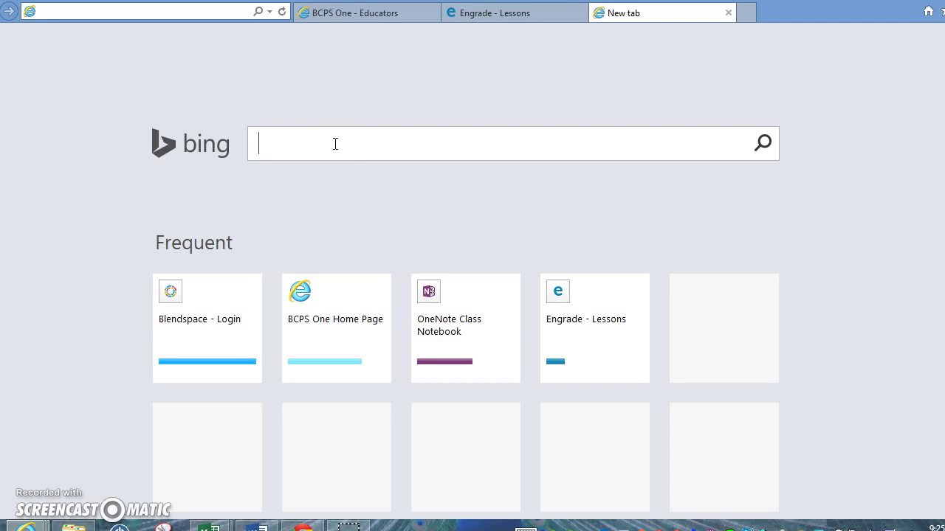
pyautogui.click(48, 11)
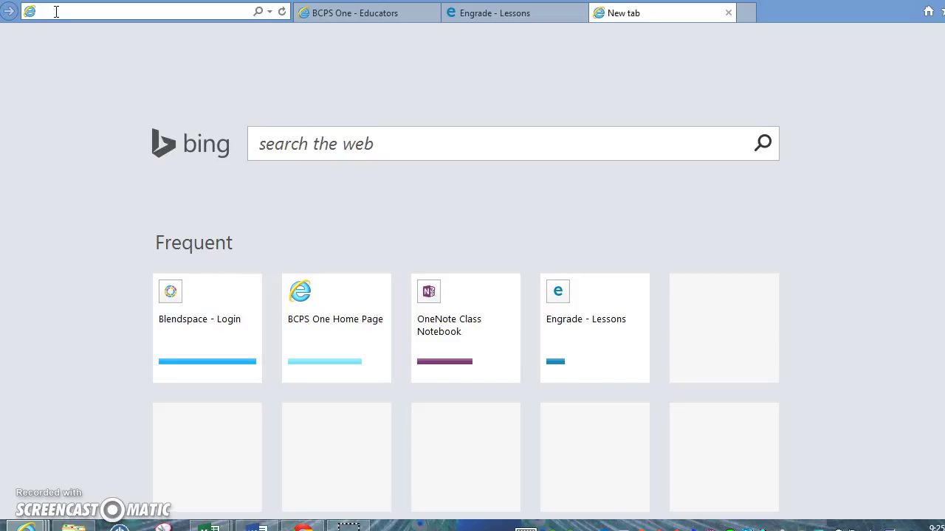
pyautogui.hotkey('ctrl', 'v')
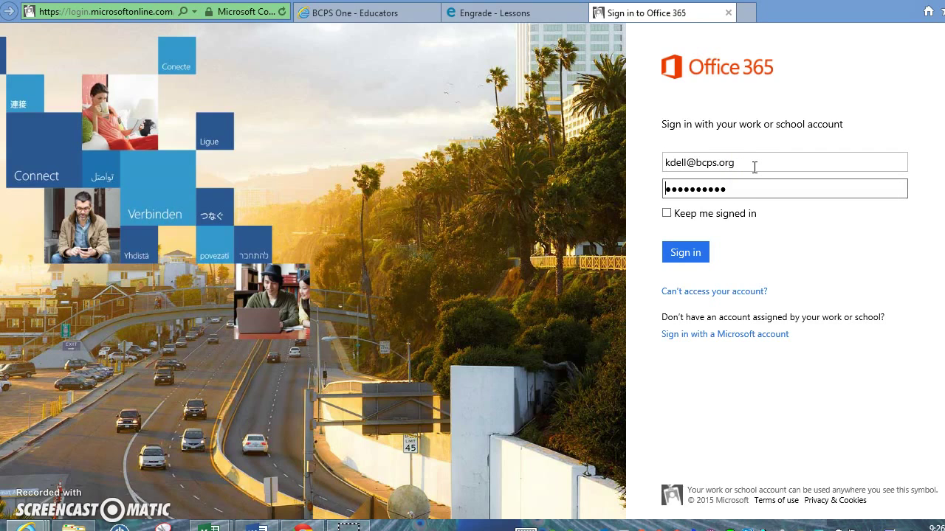
# Step: Try to sign in to Office 365 with the prefilled credentials and Keep me signed in enabled
pyautogui.click(688, 162)
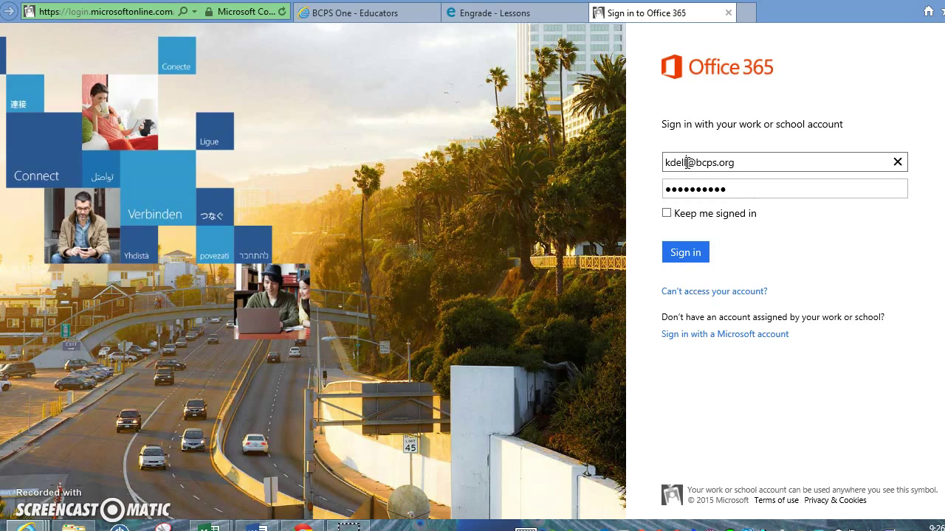
pyautogui.moveTo(687, 162); pyautogui.dragTo(744, 162)
pyautogui.click(776, 163)
pyautogui.click(666, 214)
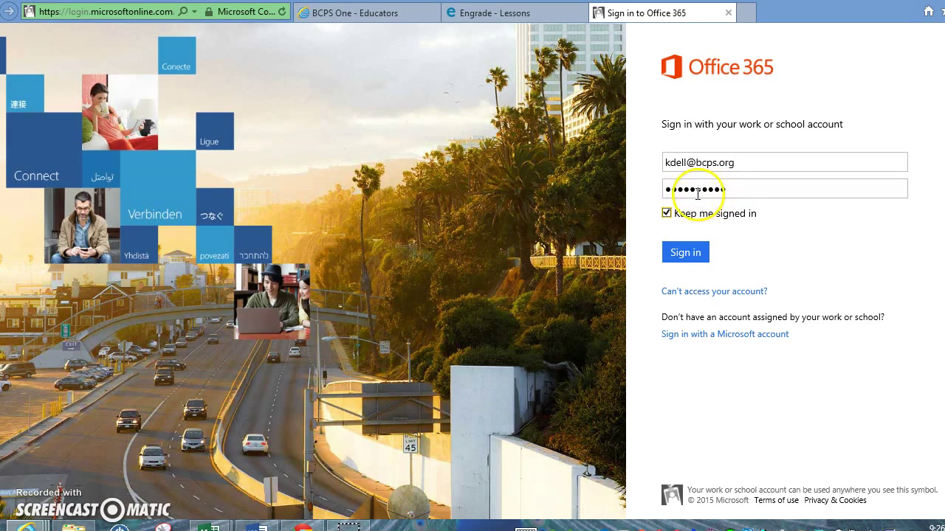
pyautogui.click(687, 262)
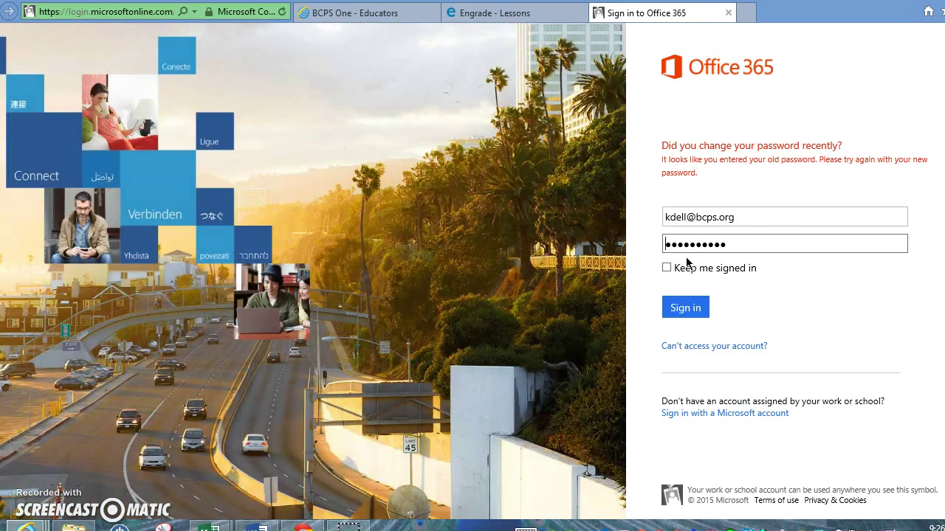
# Step: Replace the Office 365 password, enable Keep me signed in, and sign in
pyautogui.moveTo(753, 247); pyautogui.dragTo(587, 249)
pyautogui.press('BackSpace')
pyautogui.write('********')
pyautogui.click(667, 267)
pyautogui.click(693, 308)
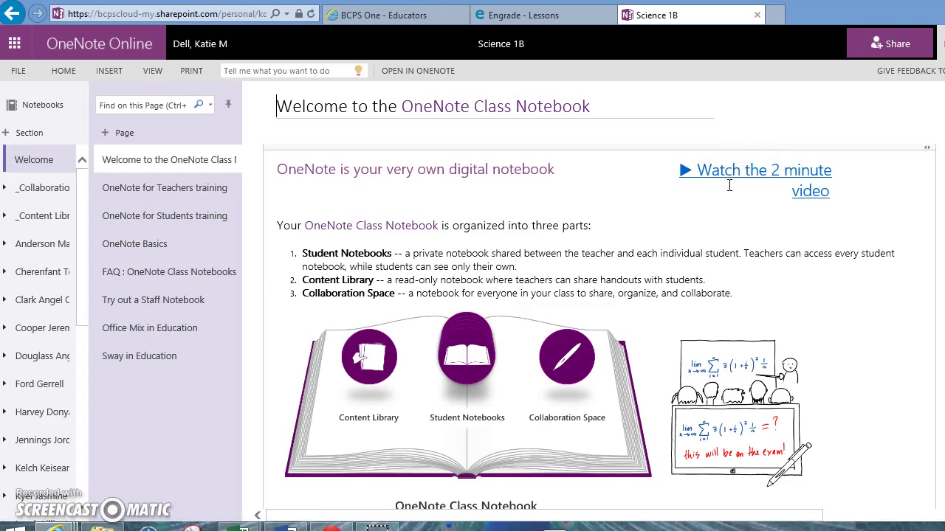
# Step: View the OneNote for Students training page and the Collaboration Space's getting-started page in the class notebook
pyautogui.click(140, 216)
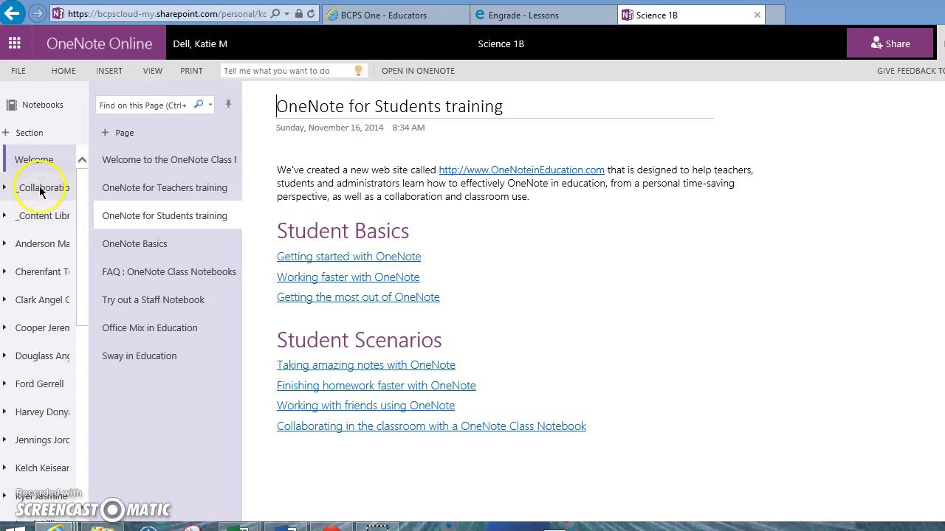
pyautogui.click(35, 193)
pyautogui.click(34, 191)
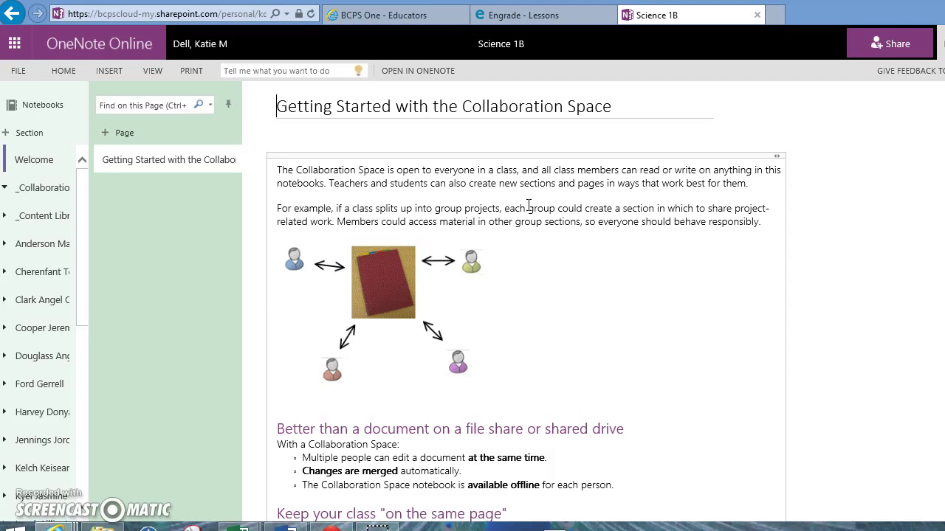
# Step: Open the "Making your paper rocket" page in the notebook's Content Library
pyautogui.click(39, 217)
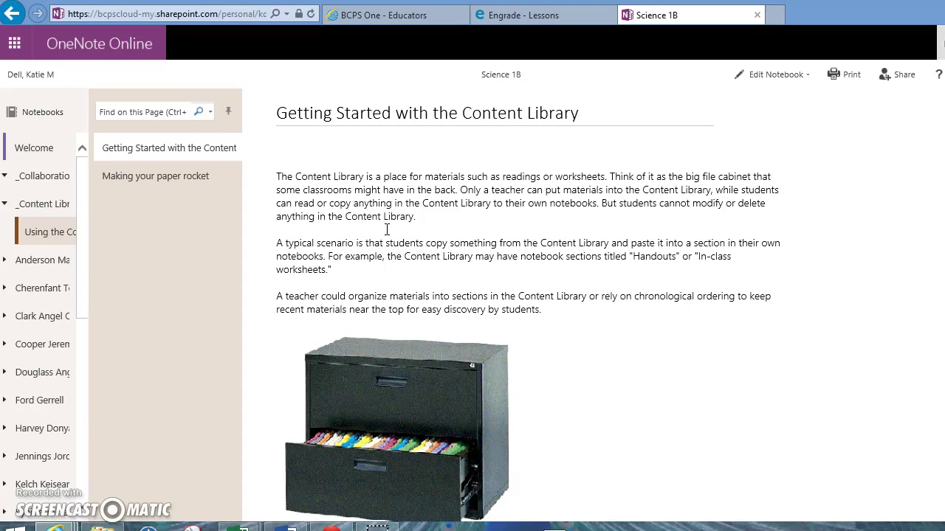
pyautogui.click(189, 183)
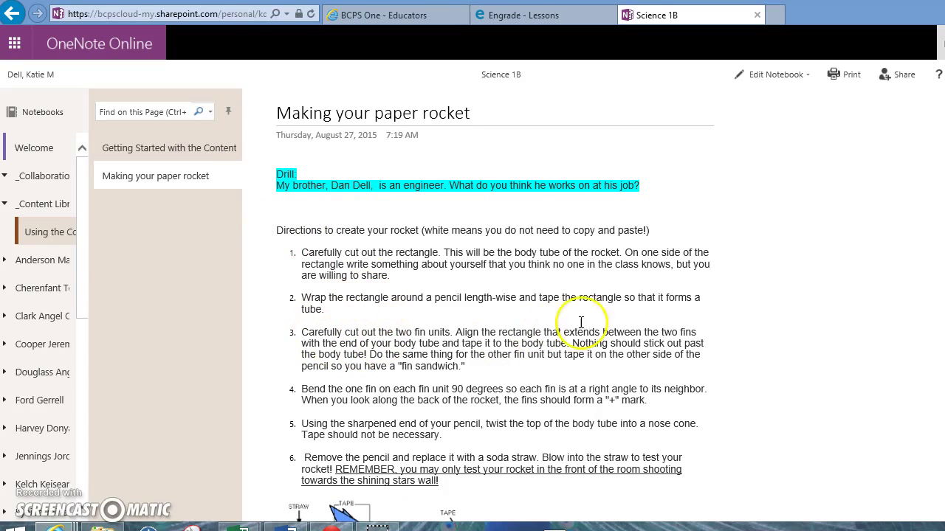
# Step: Review the "Making your paper rocket" page from the directions through the Analysis Questions and back to the Drill
pyautogui.scroll(-8, 494, 307)
pyautogui.scroll(-5, 493, 308)
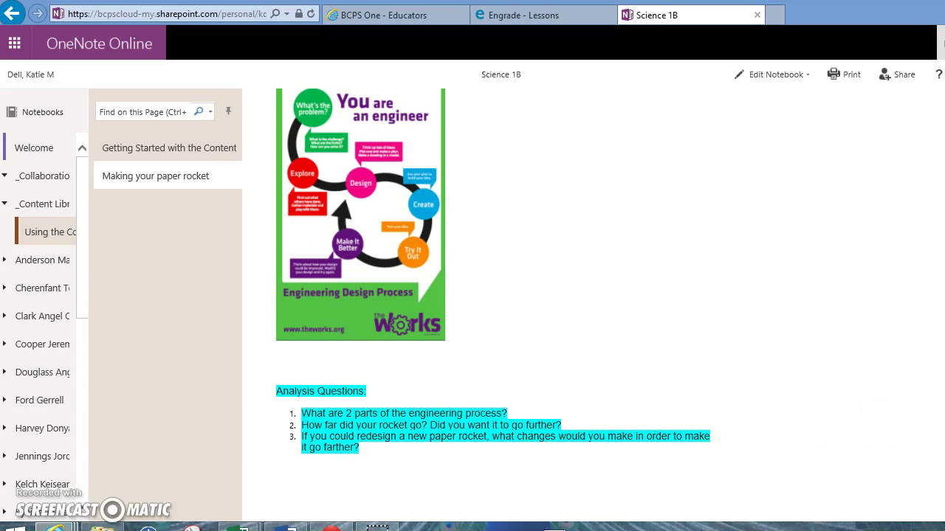
pyautogui.scroll(5, 493, 296)
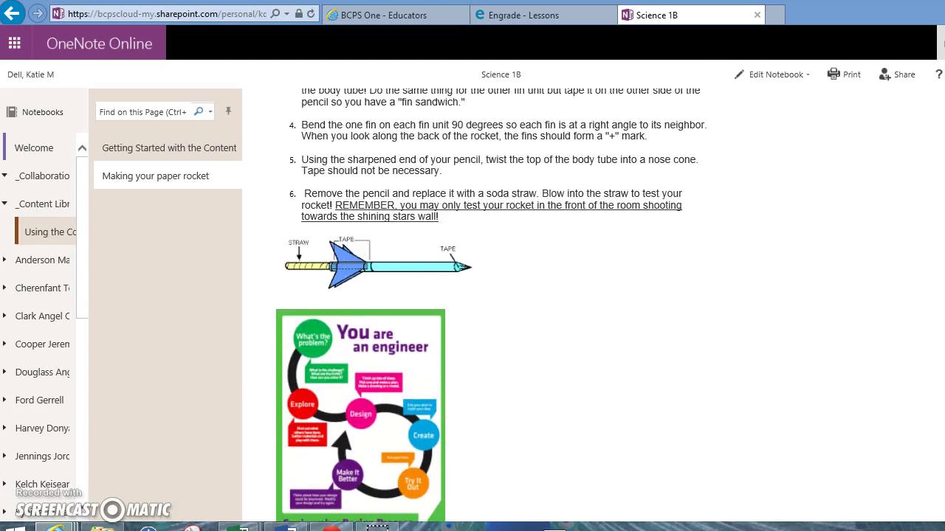
pyautogui.scroll(3, 493, 295)
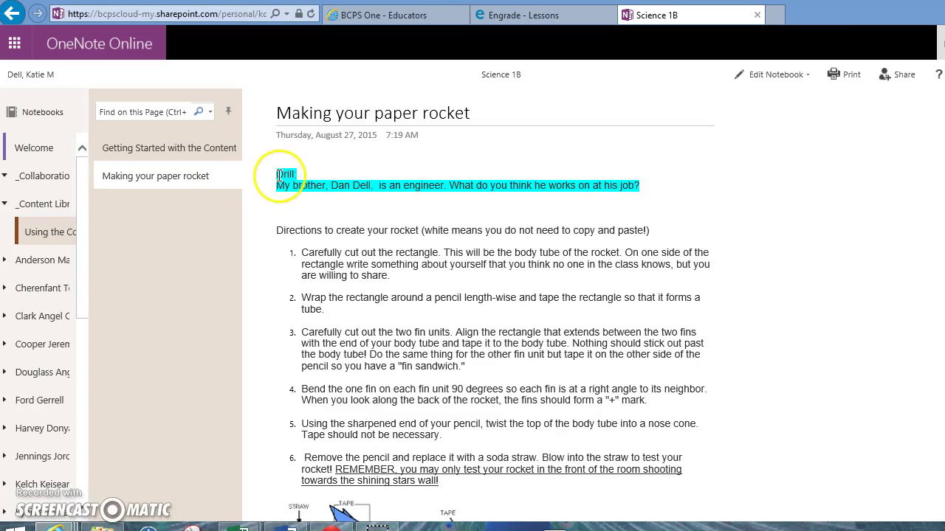
pyautogui.click(338, 173)
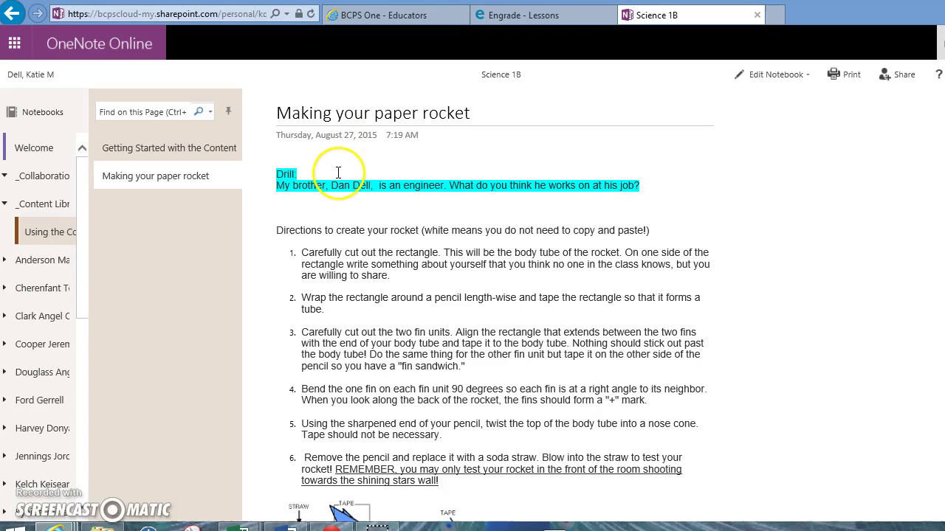
# Step: Expand the first student's section group in the class notebook
pyautogui.click(30, 264)
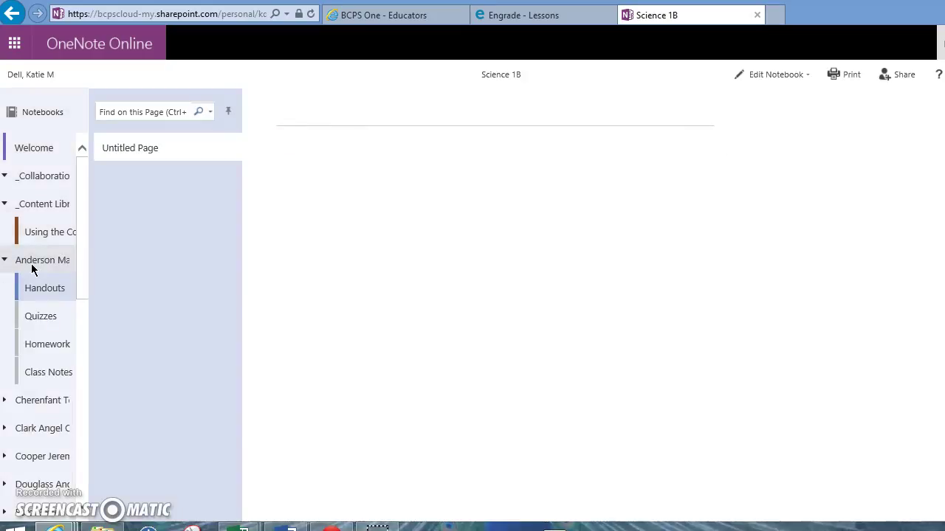
pyautogui.click(74, 267)
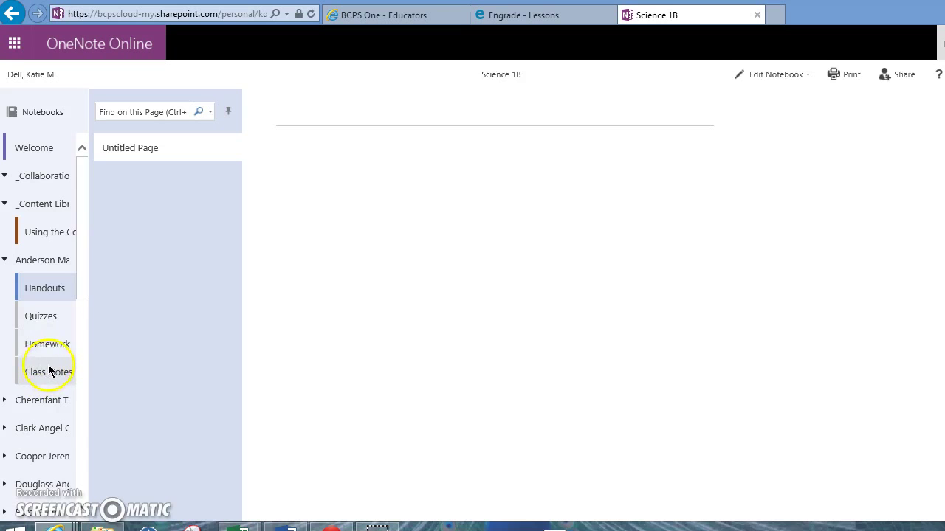
# Step: Return to the Content Library's "Making your paper rocket" page and select the highlighted Drill text
pyautogui.click(55, 209)
pyautogui.click(148, 178)
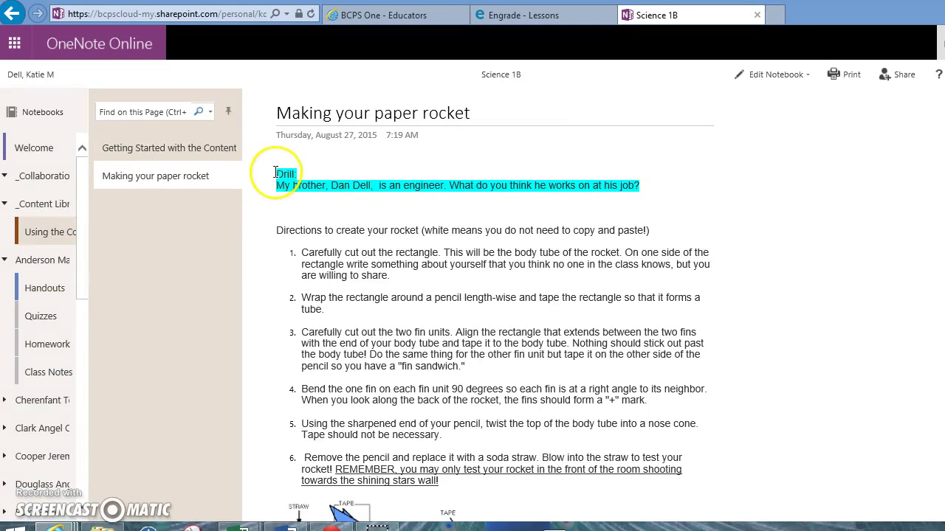
pyautogui.moveTo(275, 174); pyautogui.dragTo(391, 191)
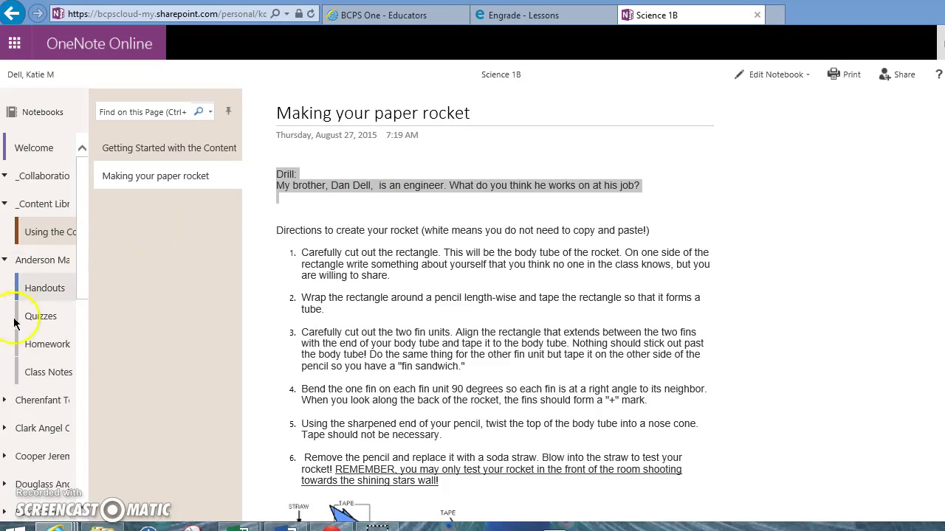
# Step: Open the first student's Class Notes section and try to place the cursor in the untitled page's title and body
pyautogui.click(41, 376)
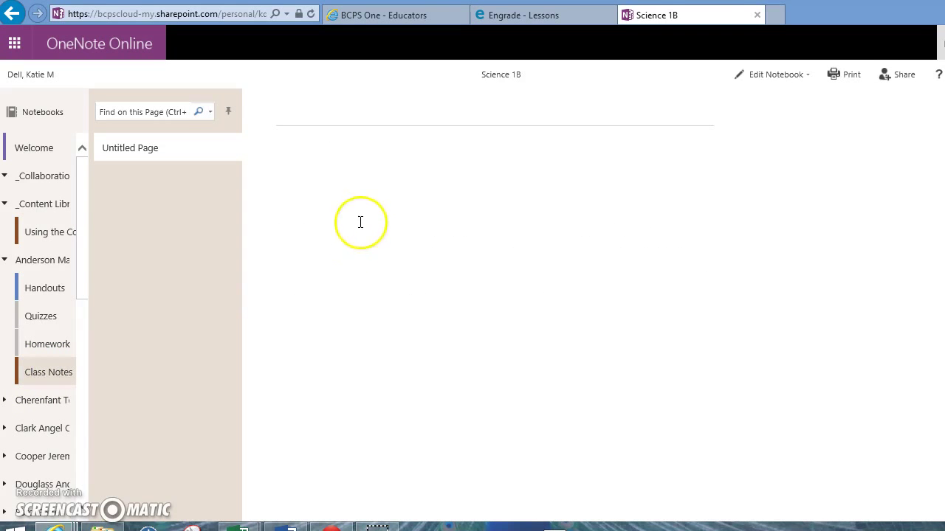
pyautogui.click(362, 161)
pyautogui.click(350, 158)
pyautogui.click(305, 118)
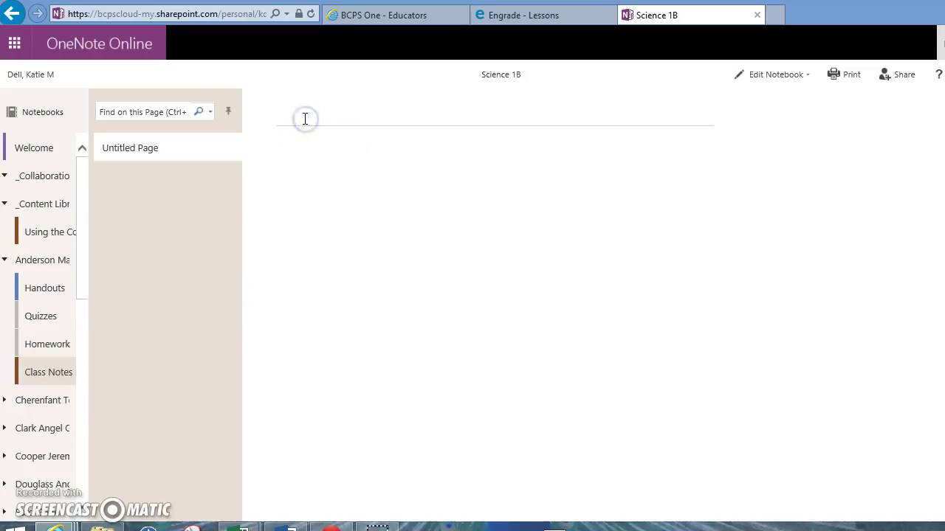
pyautogui.click(304, 118)
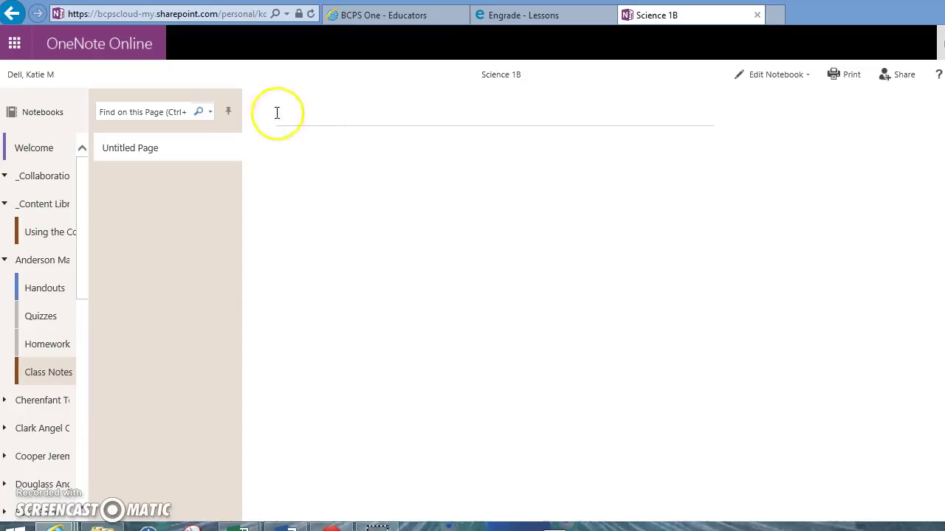
pyautogui.click(279, 116)
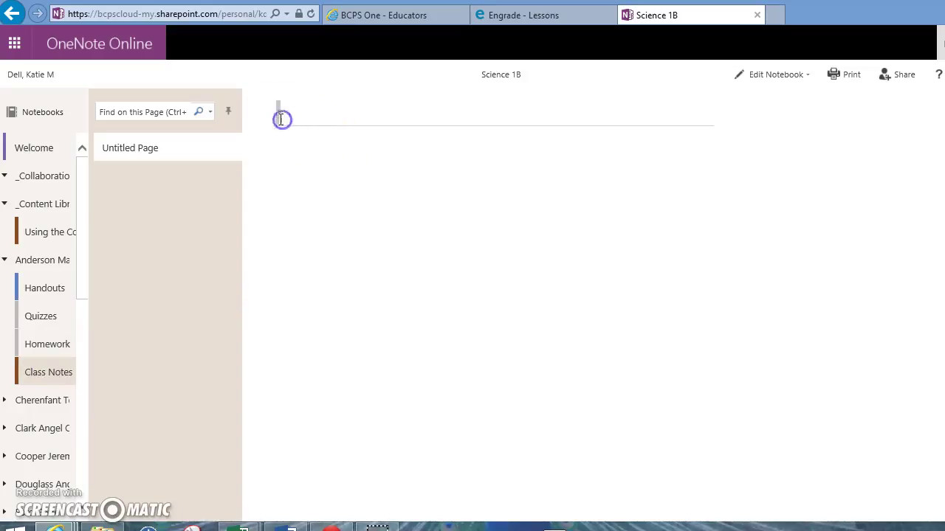
pyautogui.click(348, 125)
pyautogui.click(320, 122)
pyautogui.click(287, 114)
pyautogui.click(273, 144)
pyautogui.click(285, 138)
pyautogui.click(298, 177)
pyautogui.click(284, 164)
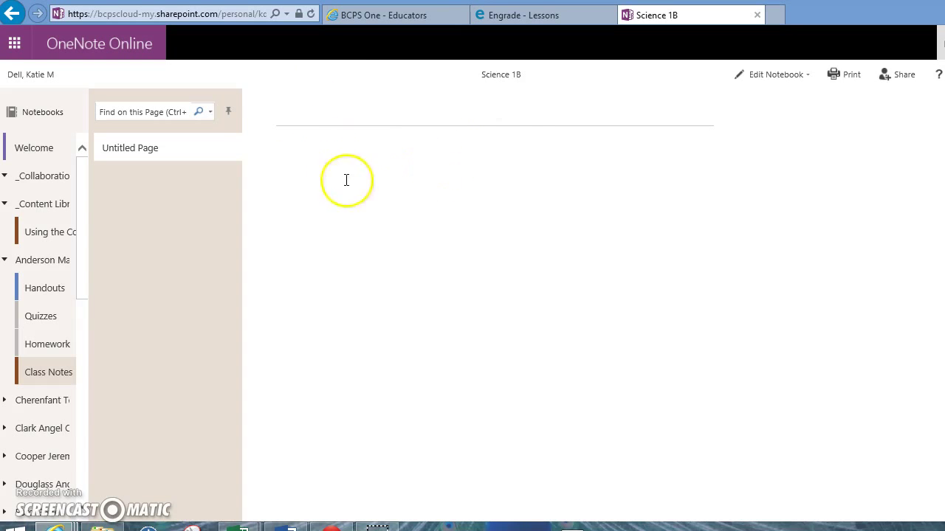
# Step: View another student's section group, the third in the notebook, with its Class Notes page
pyautogui.click(32, 270)
pyautogui.click(33, 270)
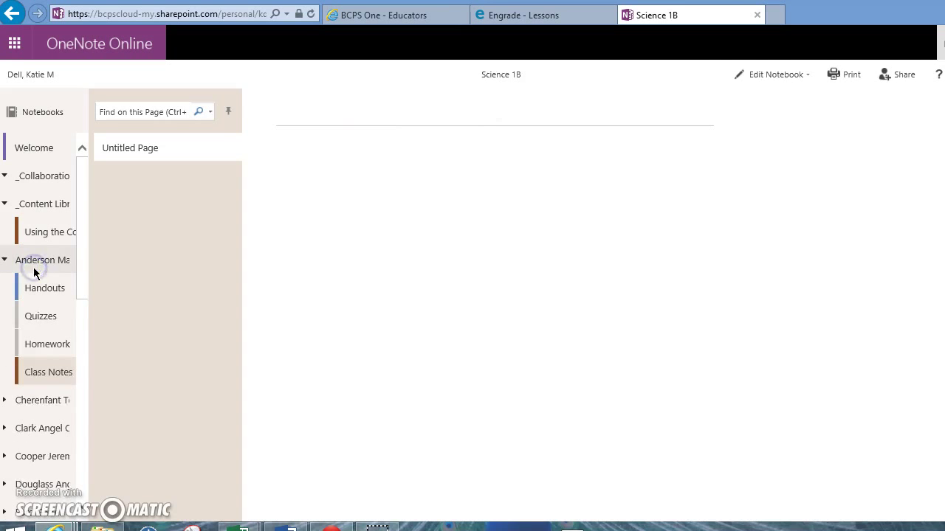
pyautogui.click(44, 431)
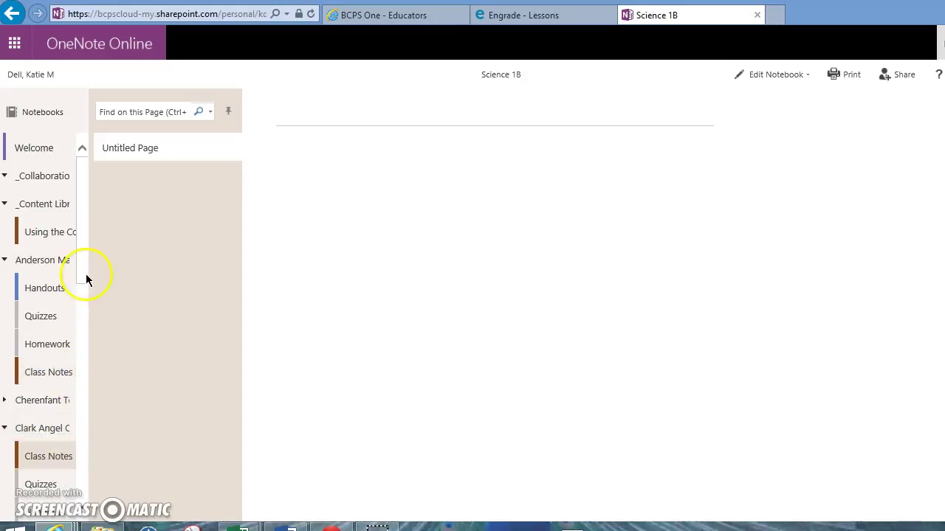
# Step: Reopen the "Making your paper rocket" page in the Content Library and select its Drill question
pyautogui.click(39, 208)
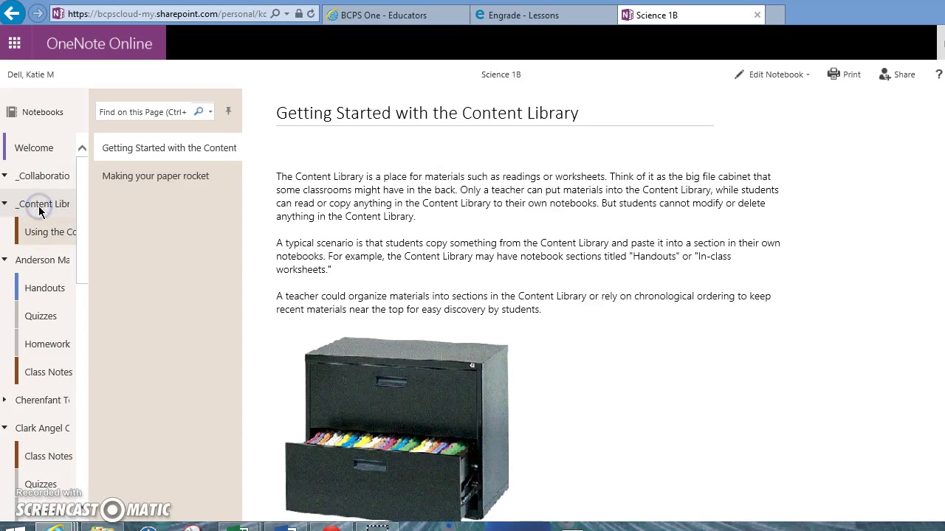
pyautogui.click(50, 237)
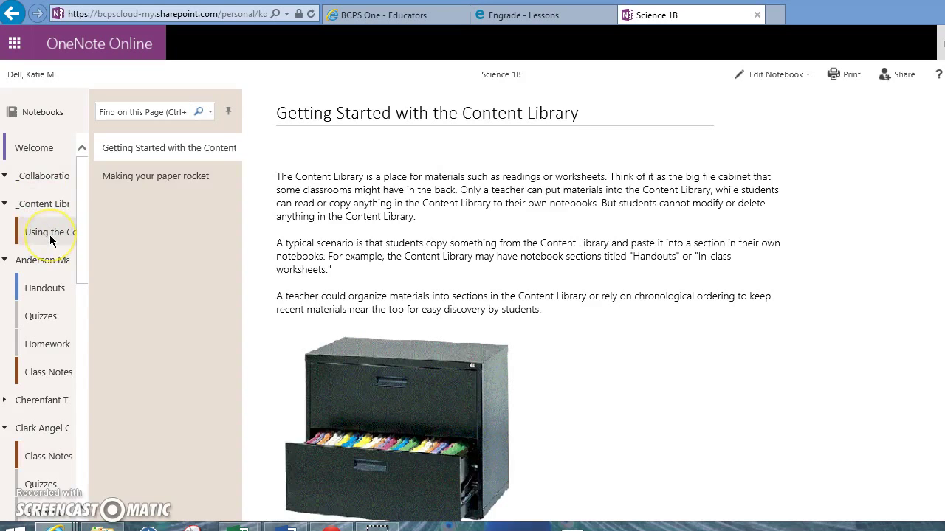
pyautogui.click(150, 180)
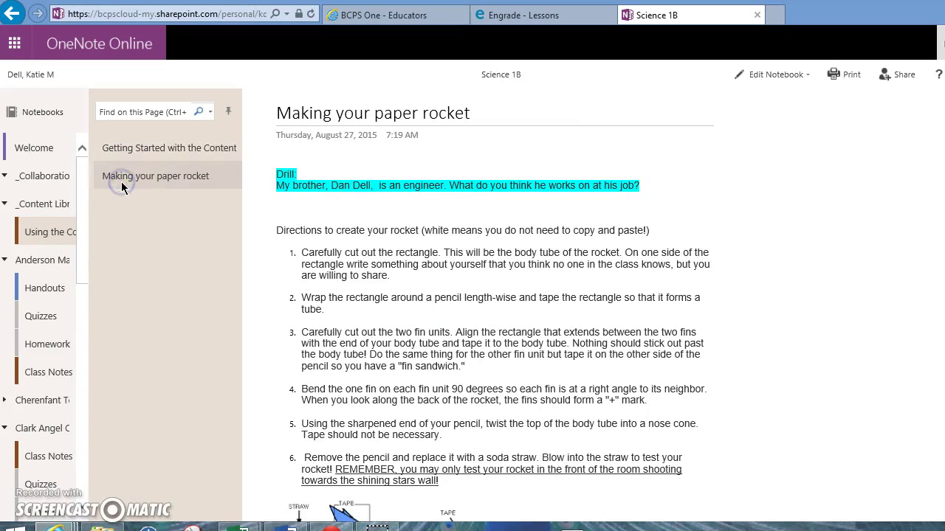
pyautogui.click(291, 171)
pyautogui.moveTo(316, 173); pyautogui.dragTo(375, 186)
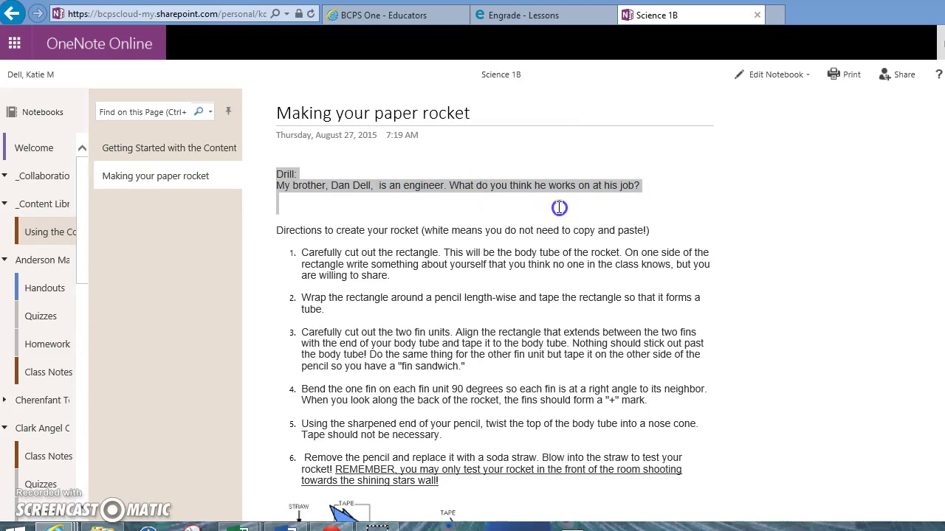
pyautogui.moveTo(559, 208); pyautogui.dragTo(626, 200)
# Step: Select the Analysis Questions at the end of the rocket page and open the first student's Class Notes section
pyautogui.scroll(-3, 493, 310)
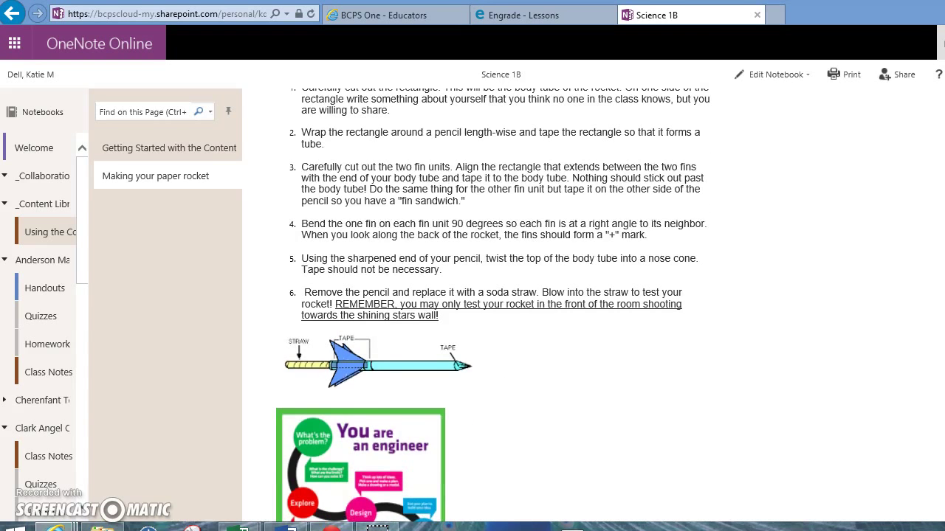
pyautogui.scroll(-6, 493, 310)
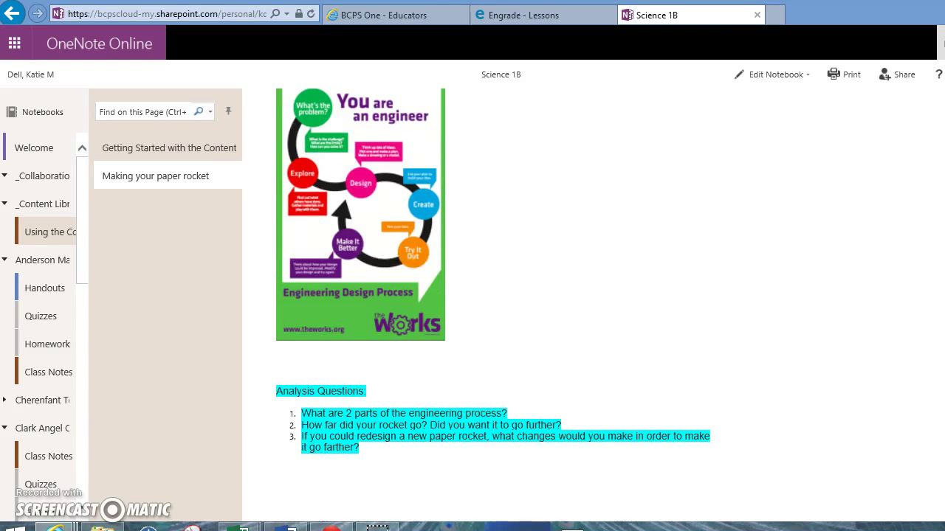
pyautogui.moveTo(271, 385); pyautogui.dragTo(403, 456)
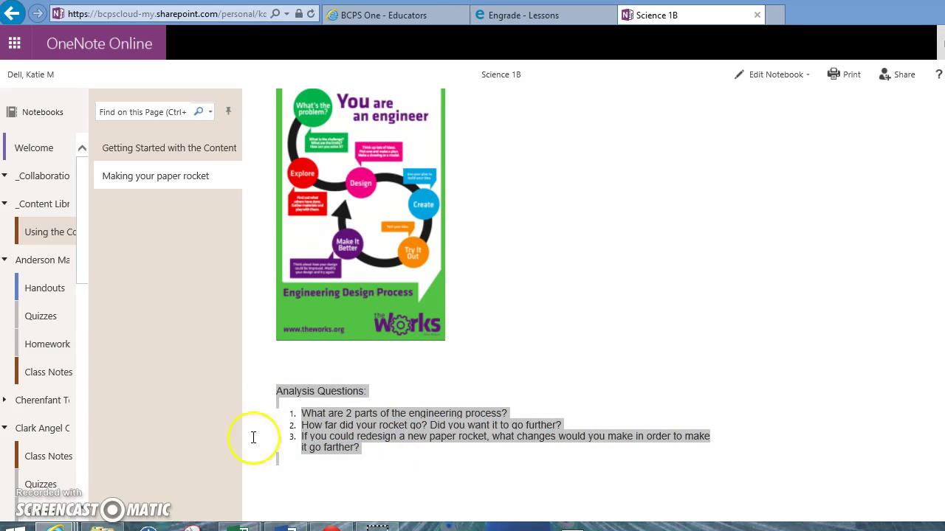
pyautogui.click(44, 373)
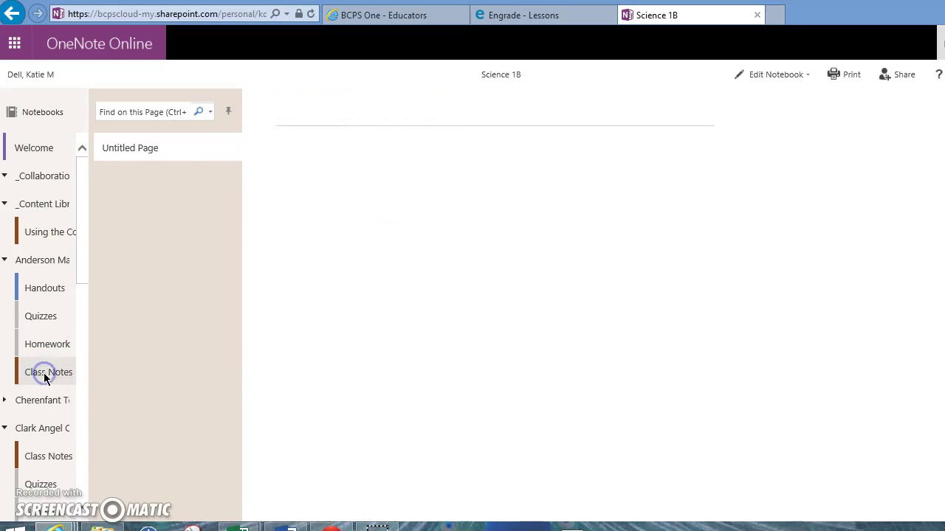